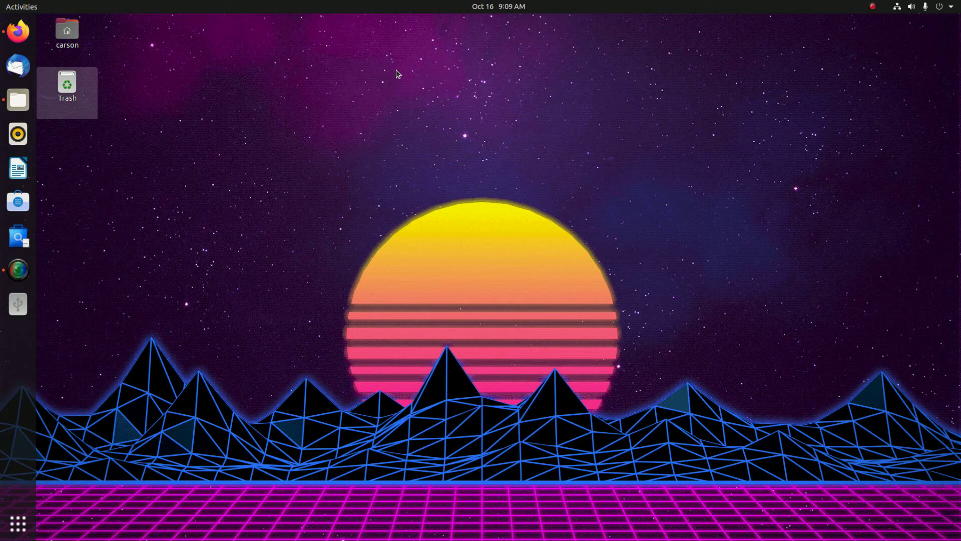
# Enter sudo apt-get install grub-customizer in an enlarged terminal window without running it, and close the terminal.
pyautogui.hotkey('ctrl', 'alt', 't')
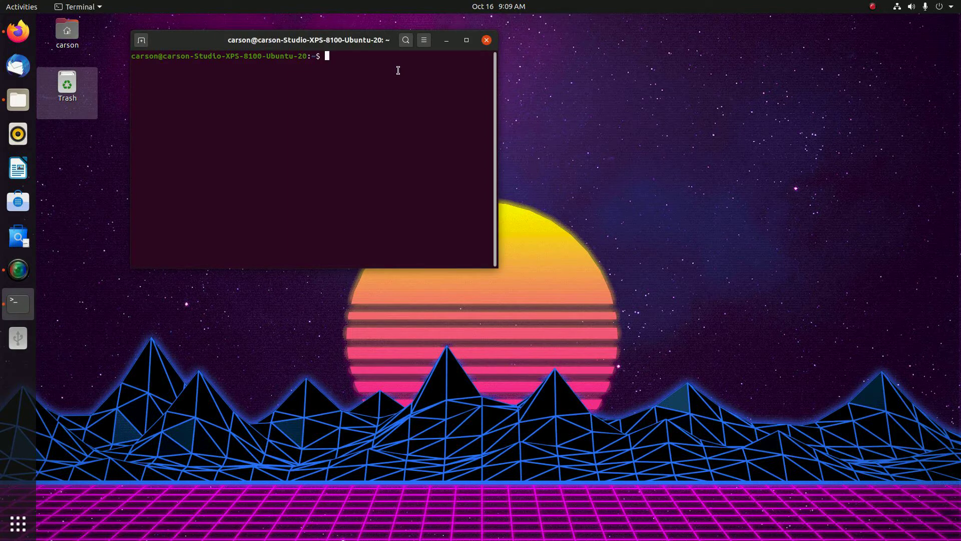
pyautogui.moveTo(497, 268); pyautogui.dragTo(847, 503)
pyautogui.moveTo(490, 43); pyautogui.dragTo(485, 59)
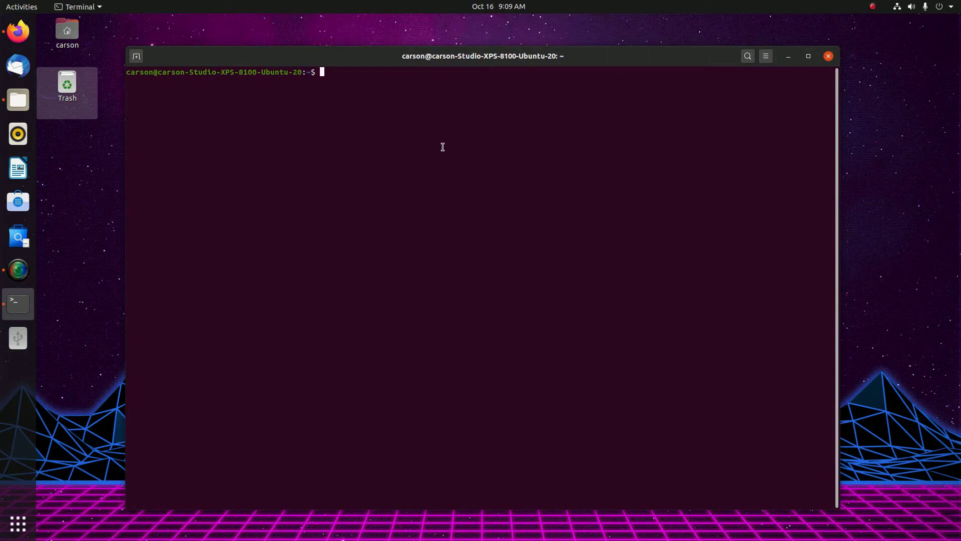
pyautogui.write('sudo apt-get install grub-customizer')
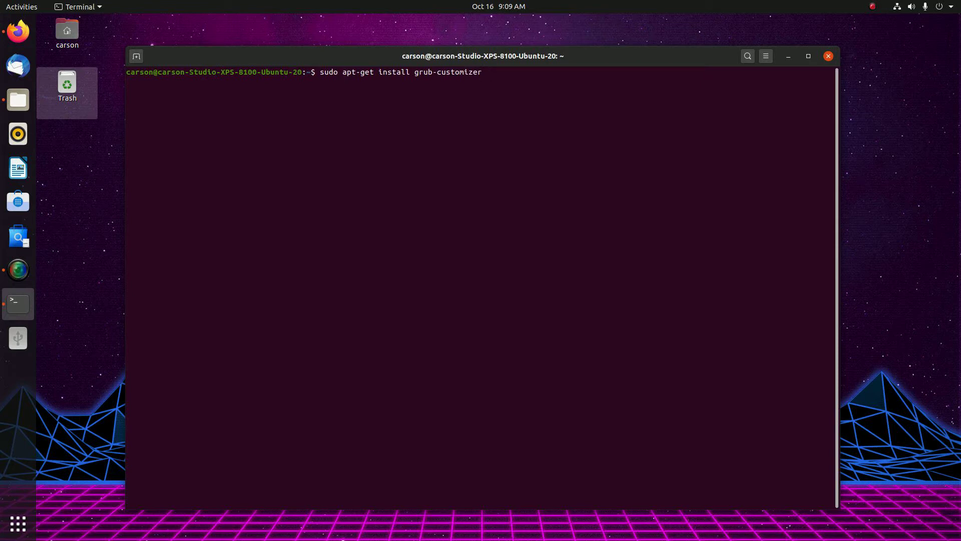
pyautogui.moveTo(317, 73); pyautogui.dragTo(482, 71)
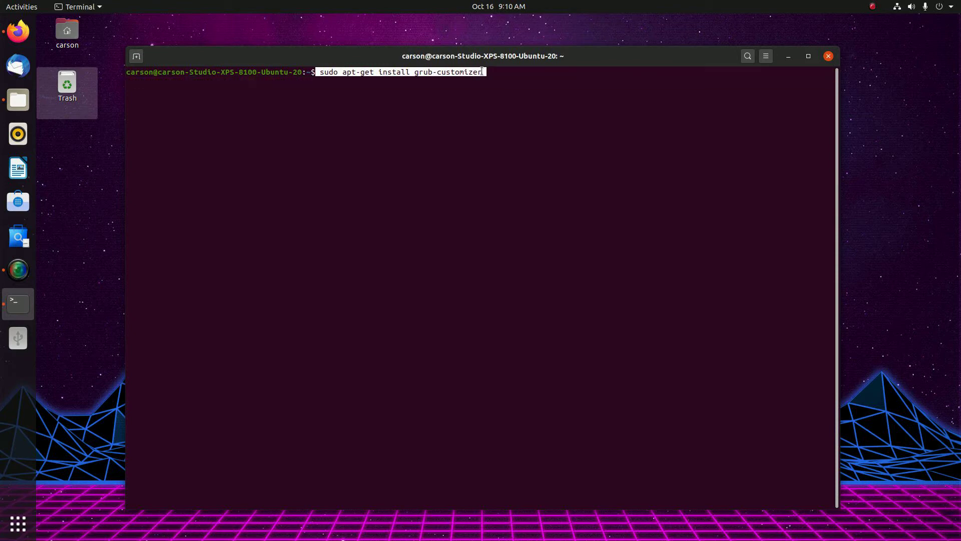
pyautogui.click(482, 71)
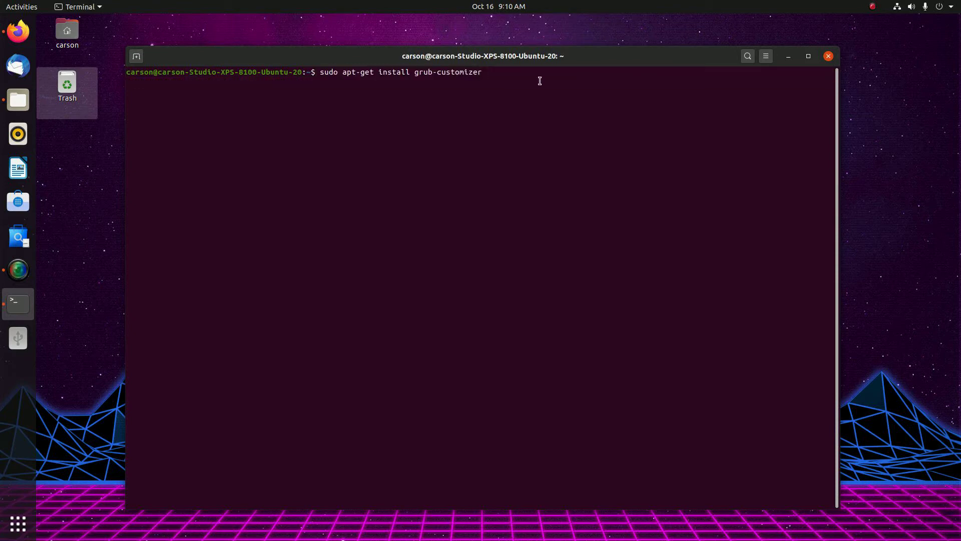
pyautogui.click(829, 56)
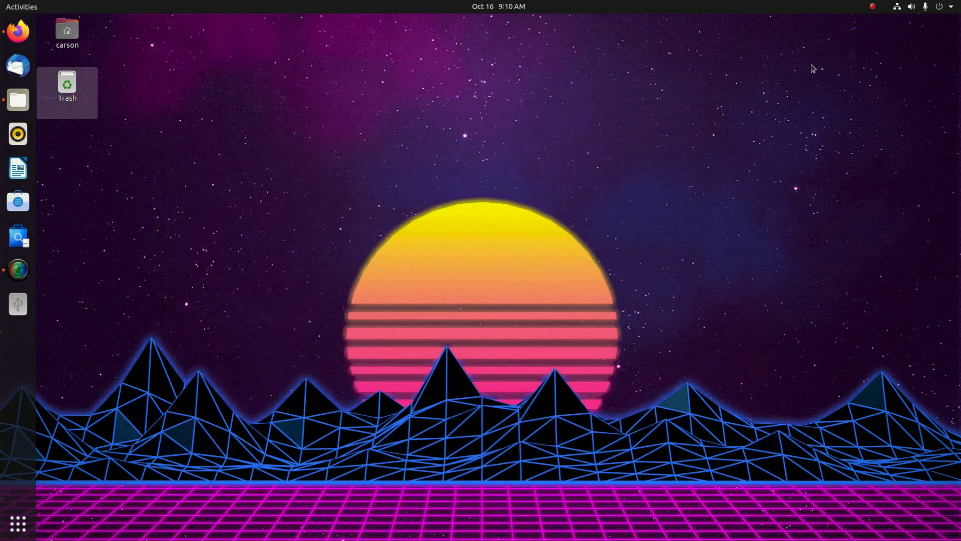
# Launch Grub Customizer from the Preferences application group and authenticate with the account password.
pyautogui.click(32, 530)
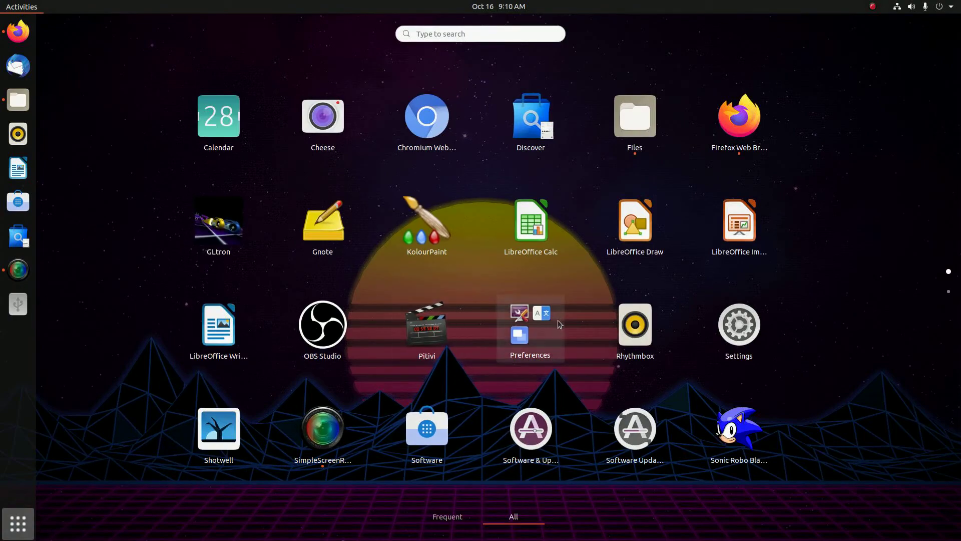
pyautogui.click(531, 324)
pyautogui.click(352, 199)
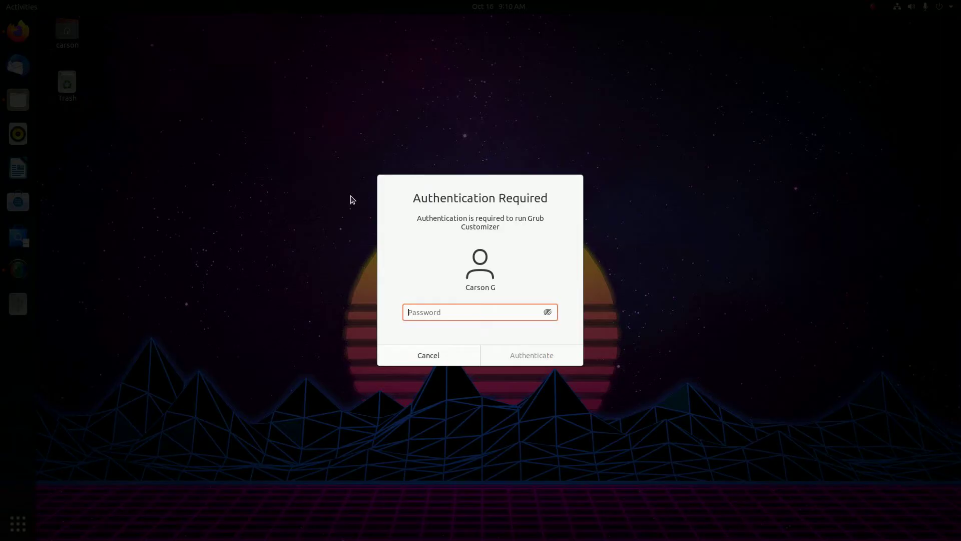
pyautogui.write('****')
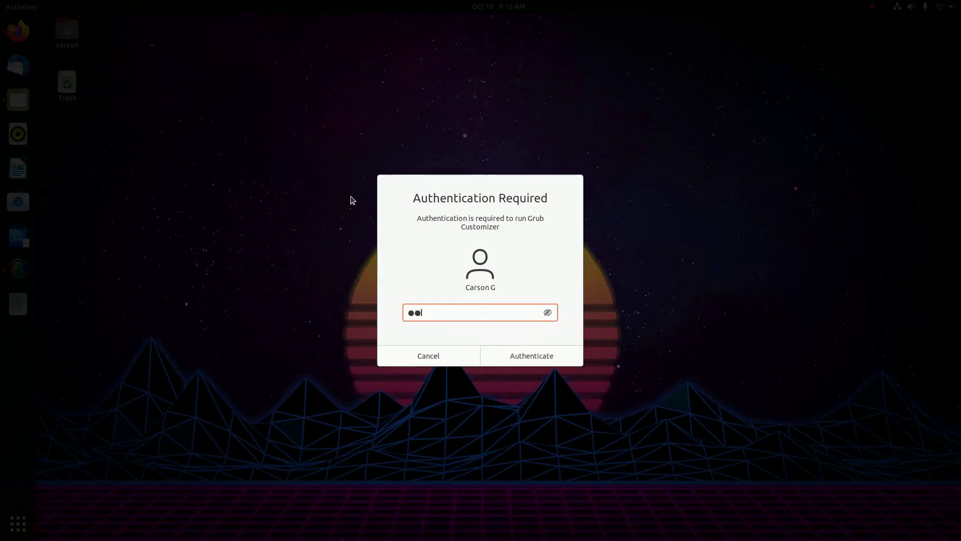
pyautogui.write('********')
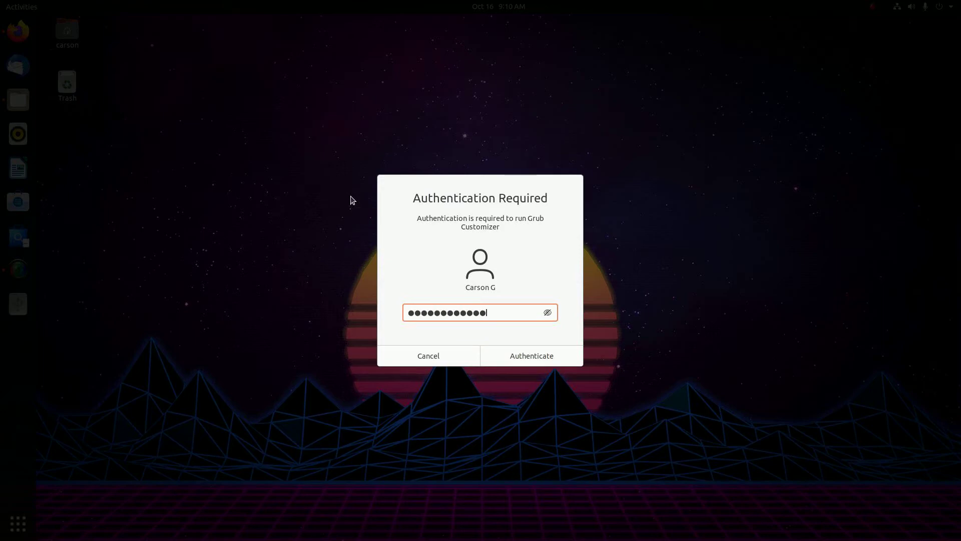
pyautogui.click(524, 357)
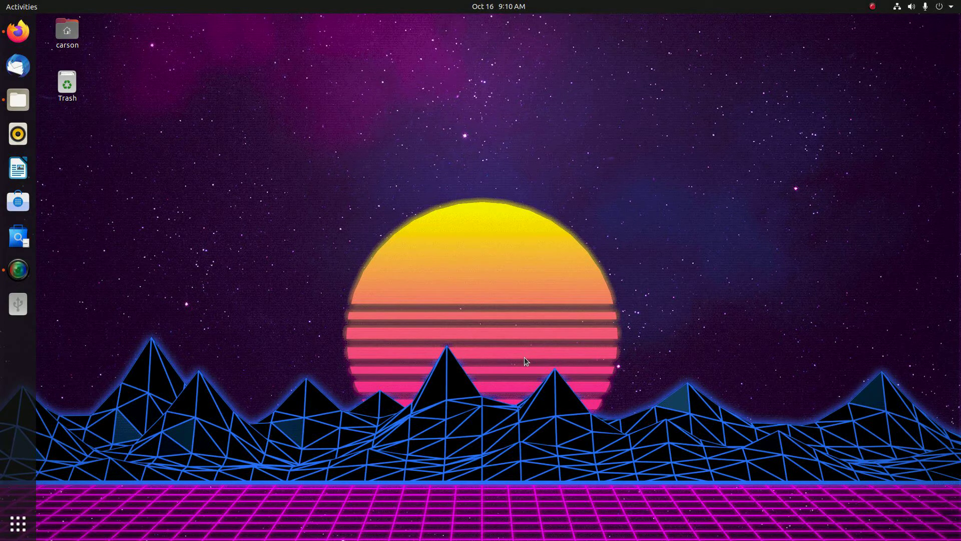
# Inspect the Ubuntu, Feren OS and Slackware entries in the boot menu list.
pyautogui.moveTo(268, 93); pyautogui.dragTo(483, 95)
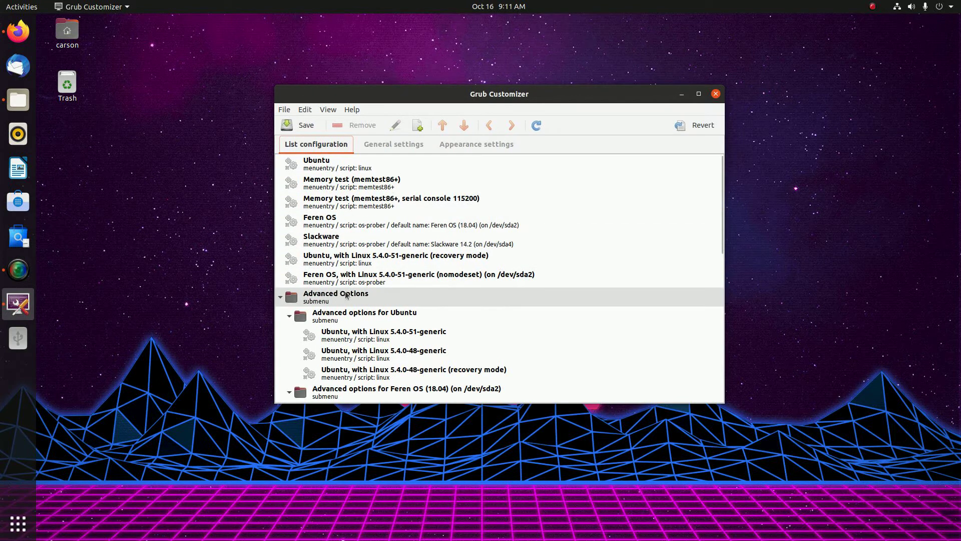
pyautogui.click(337, 163)
pyautogui.click(349, 223)
pyautogui.click(320, 238)
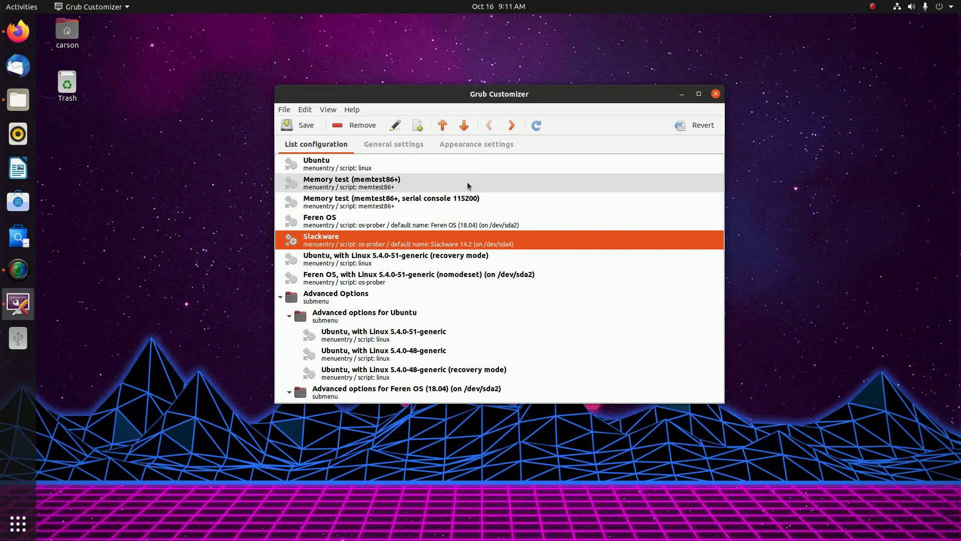
# Wrap the Advanced Options submenu in a new unnamed submenu and remove the whole group from the boot list.
pyautogui.click(324, 296)
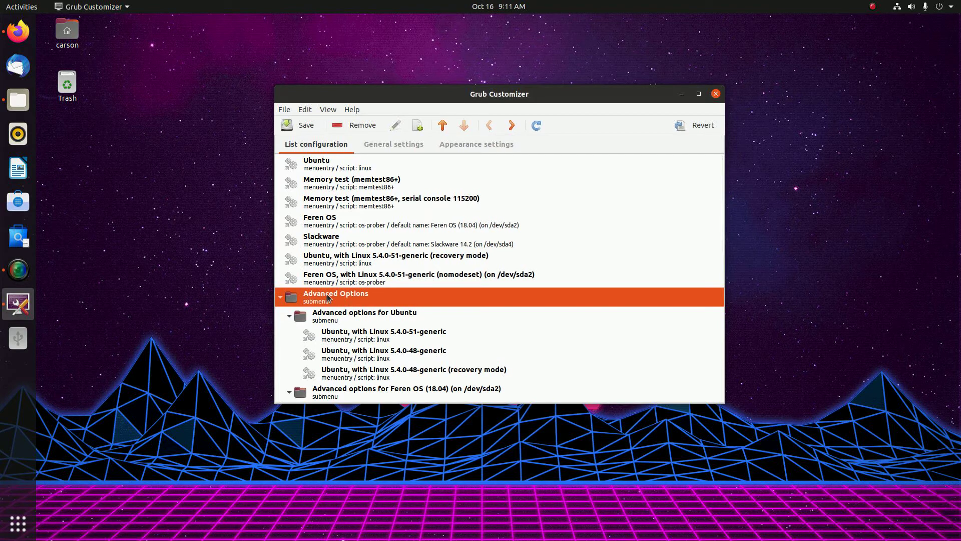
pyautogui.rightClick(328, 299)
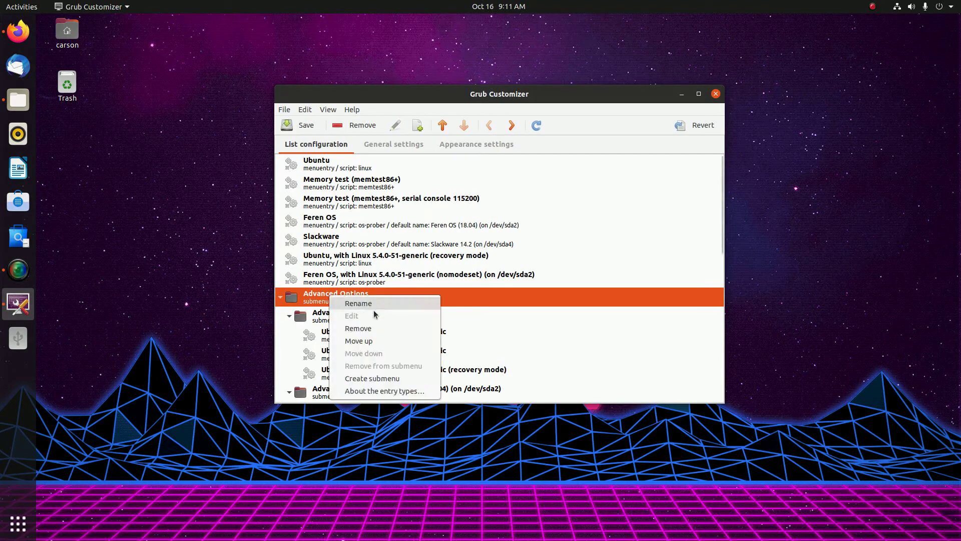
pyautogui.click(390, 377)
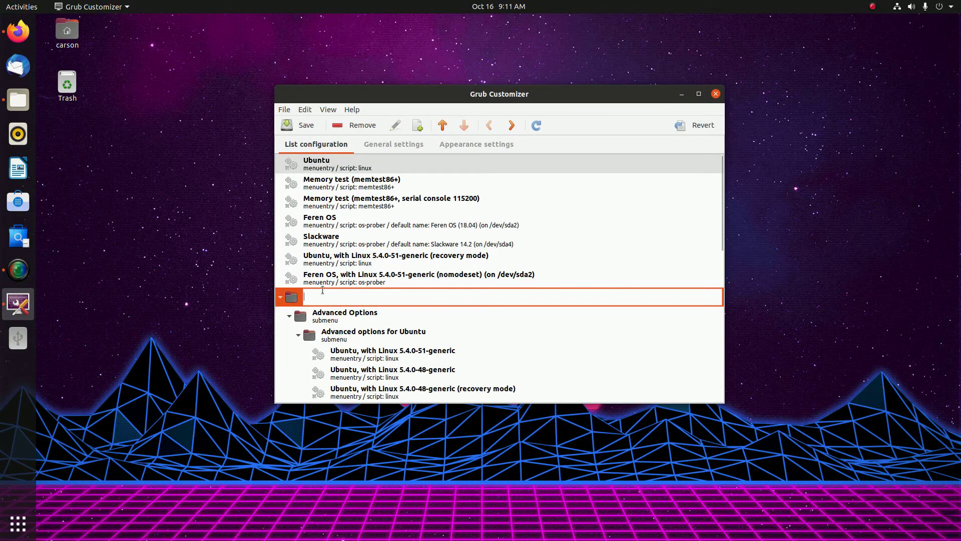
pyautogui.click(344, 125)
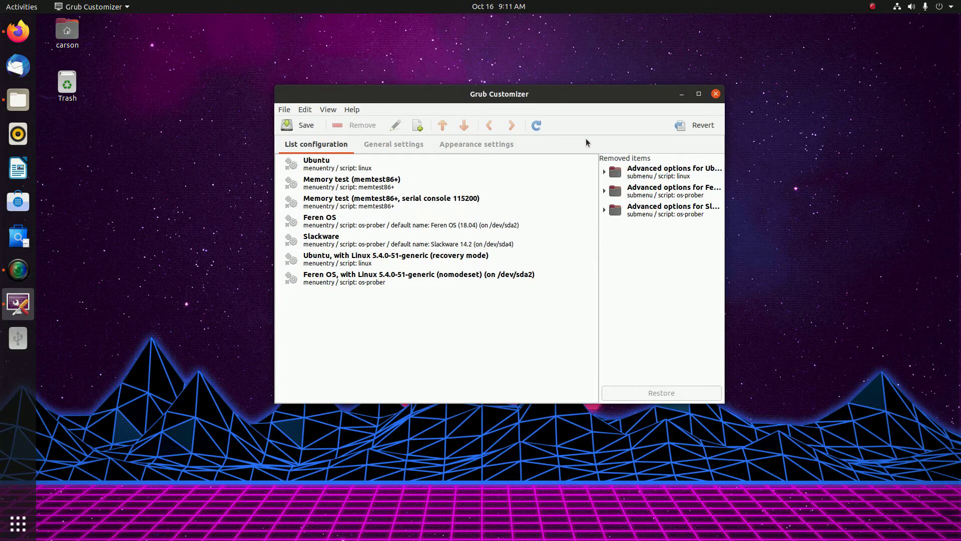
# Restore the removed advanced options submenus for Ubuntu, Feren OS and Slackware to the boot list, without reverting all list modifications.
pyautogui.click(690, 130)
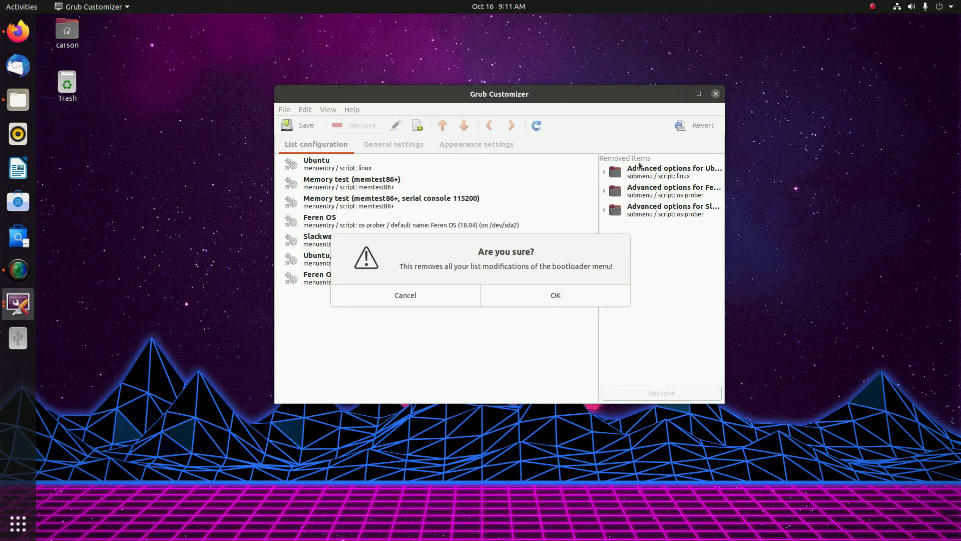
pyautogui.click(444, 296)
pyautogui.click(627, 194)
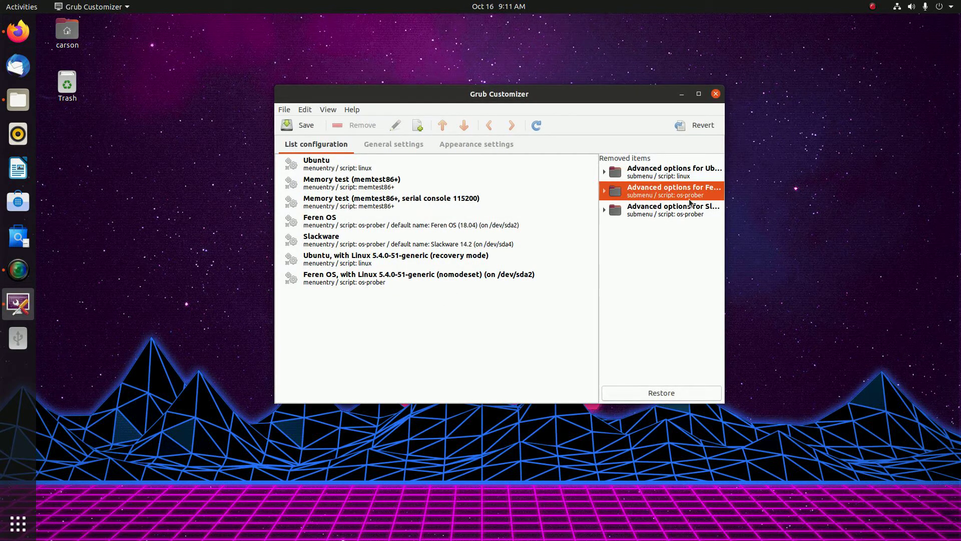
pyautogui.click(672, 171)
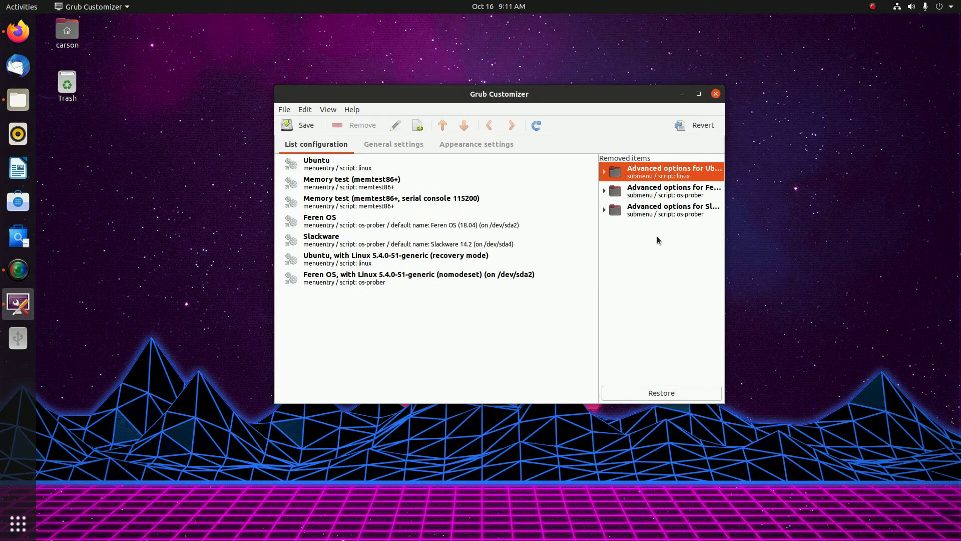
pyautogui.keyDown('shift'); pyautogui.click(660, 210); pyautogui.keyUp('shift')
pyautogui.click(660, 393)
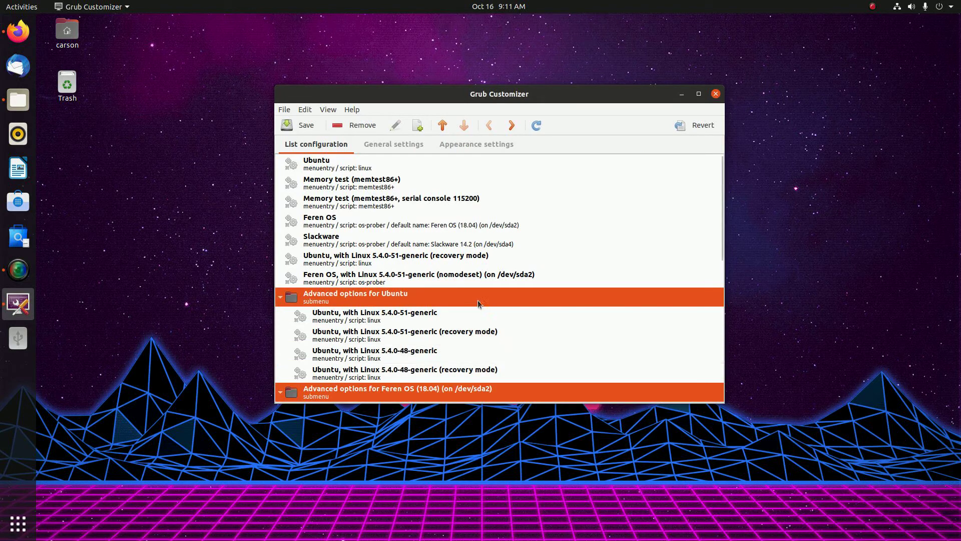
# Create a submenu around "Advanced options for Ubuntu" and name it Advanced Options.
pyautogui.scroll(-7, 483, 304)
pyautogui.click(441, 299)
pyautogui.scroll(1, 428, 299)
pyautogui.scroll(6, 430, 293)
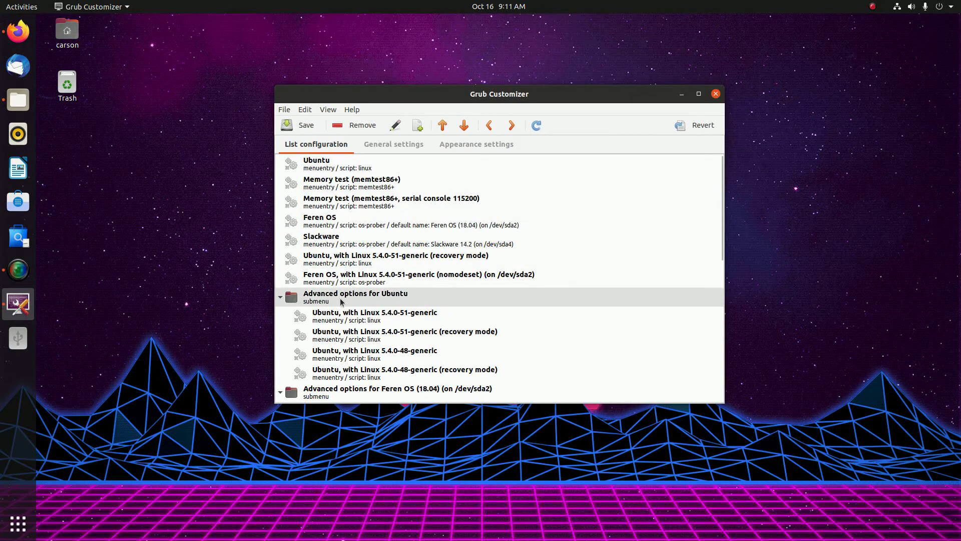
pyautogui.scroll(-8, 343, 301)
pyautogui.scroll(8, 381, 280)
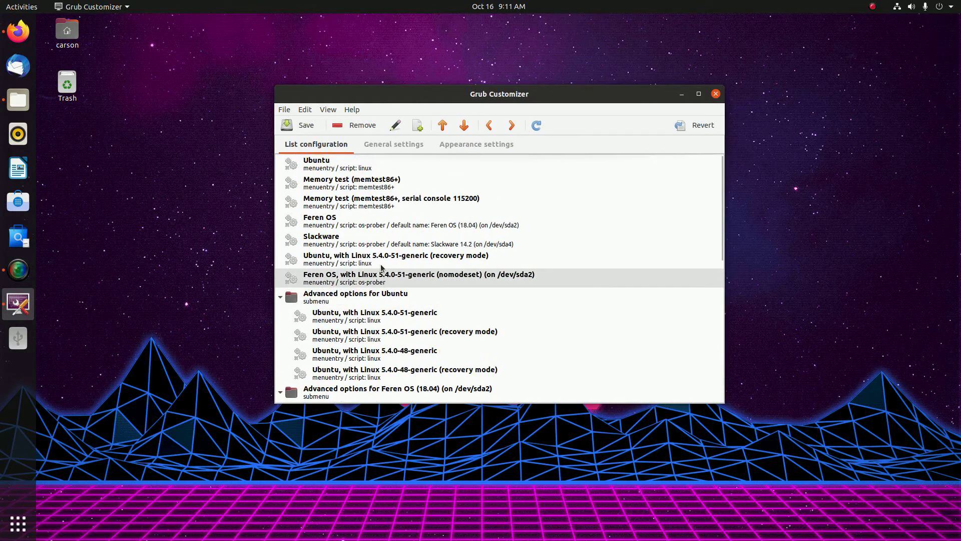
pyautogui.click(360, 296)
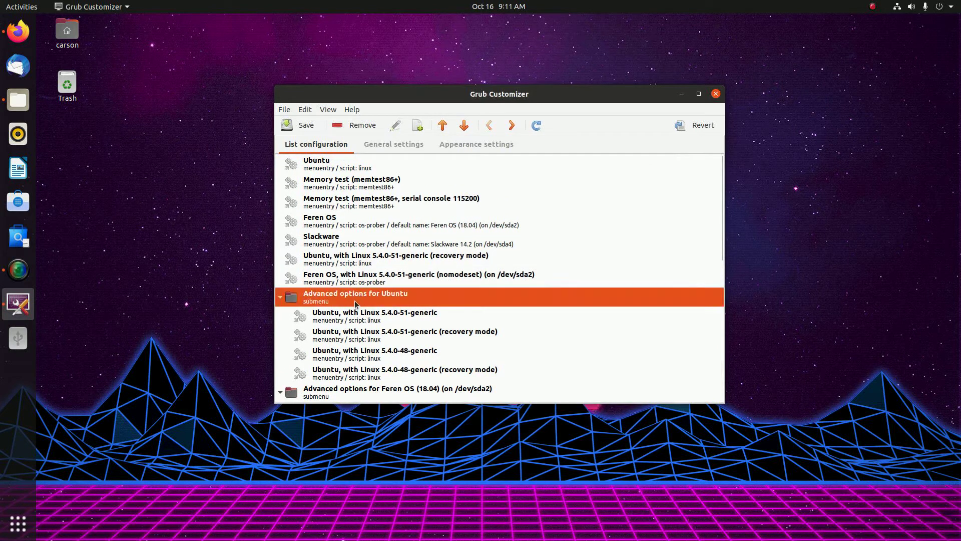
pyautogui.rightClick(357, 299)
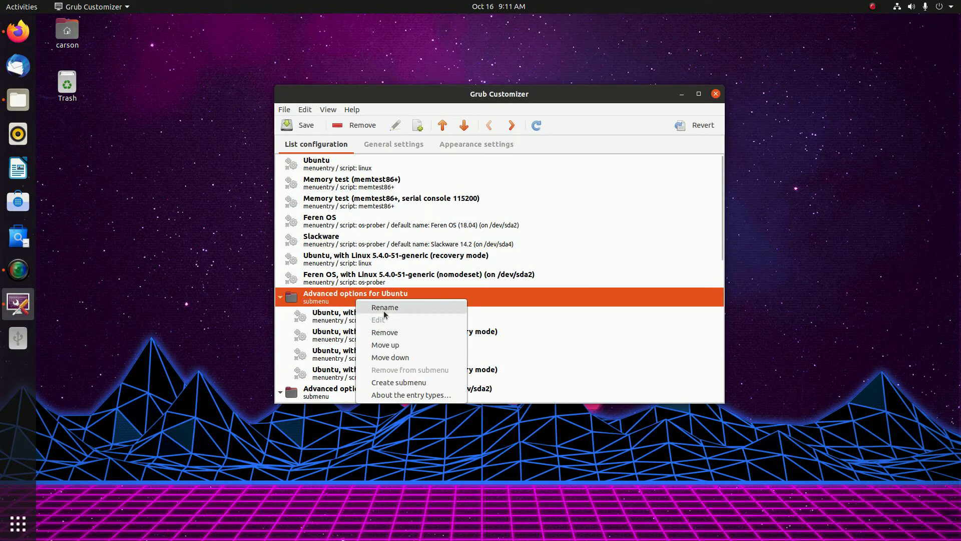
pyautogui.click(400, 383)
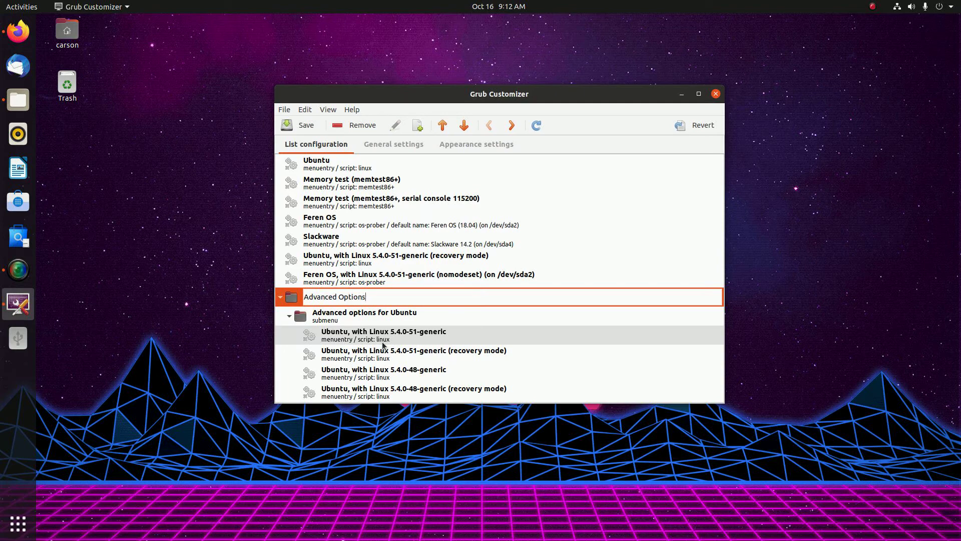
pyautogui.press('Return')
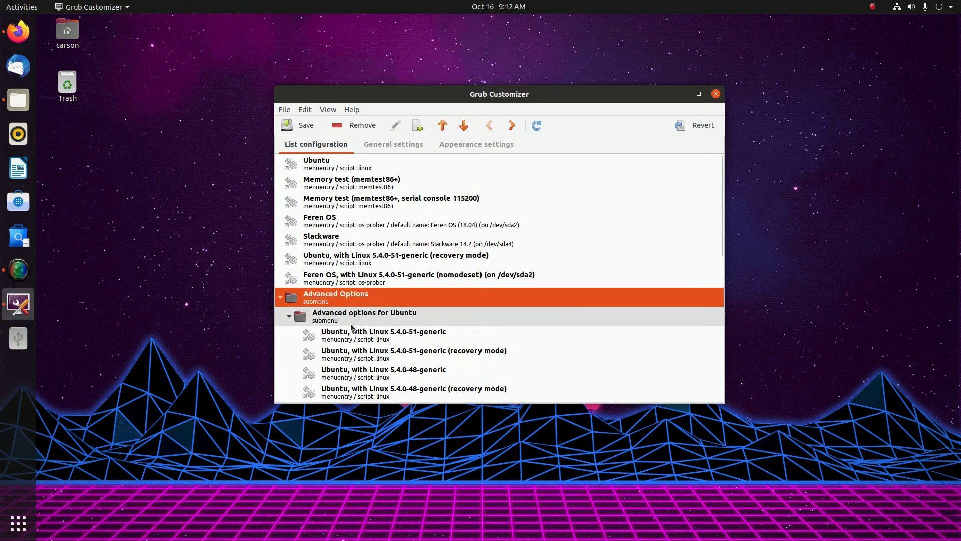
# Move the advanced options submenus for Feren OS and Slackware 14.2 up into the Advanced Options submenu.
pyautogui.scroll(-3, 368, 319)
pyautogui.click(368, 319)
pyautogui.click(442, 125)
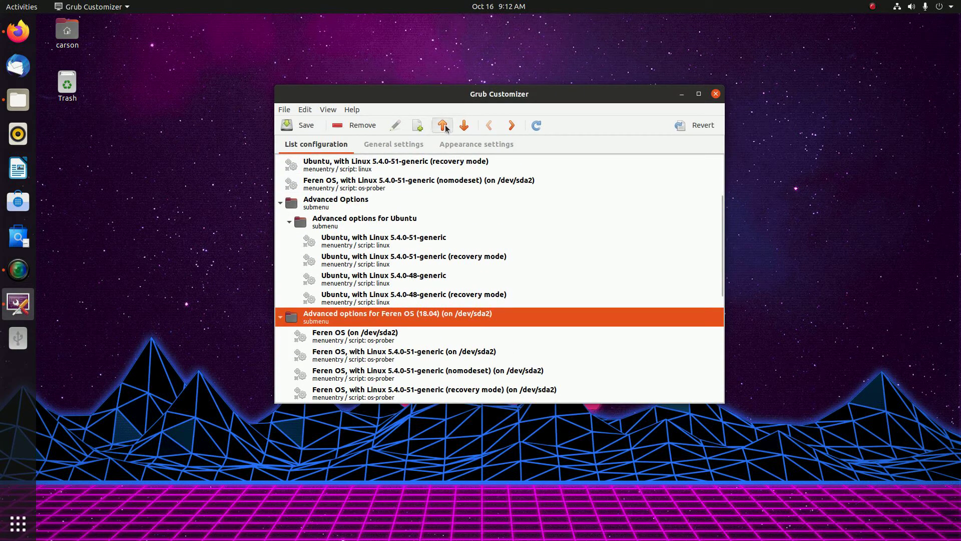
pyautogui.scroll(-10, 320, 355)
pyautogui.click(373, 278)
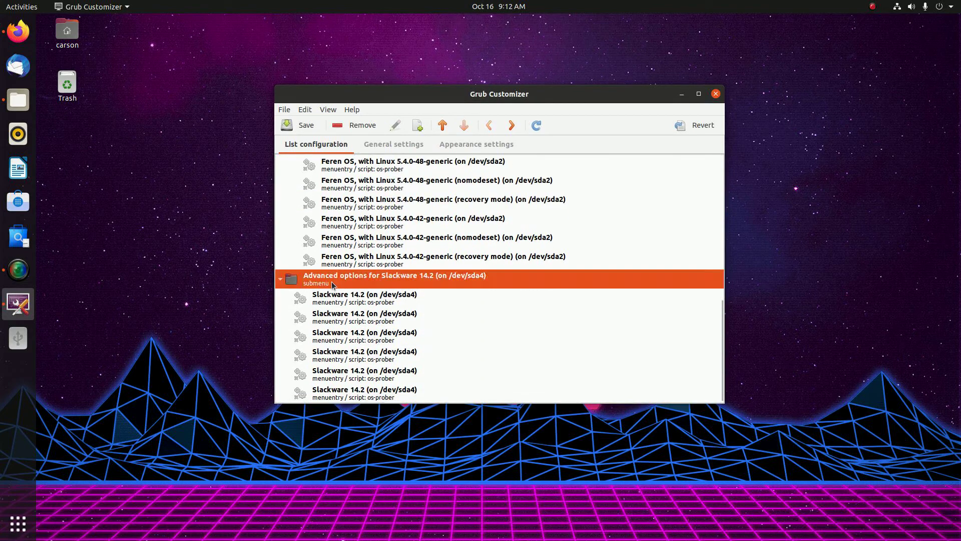
pyautogui.click(442, 125)
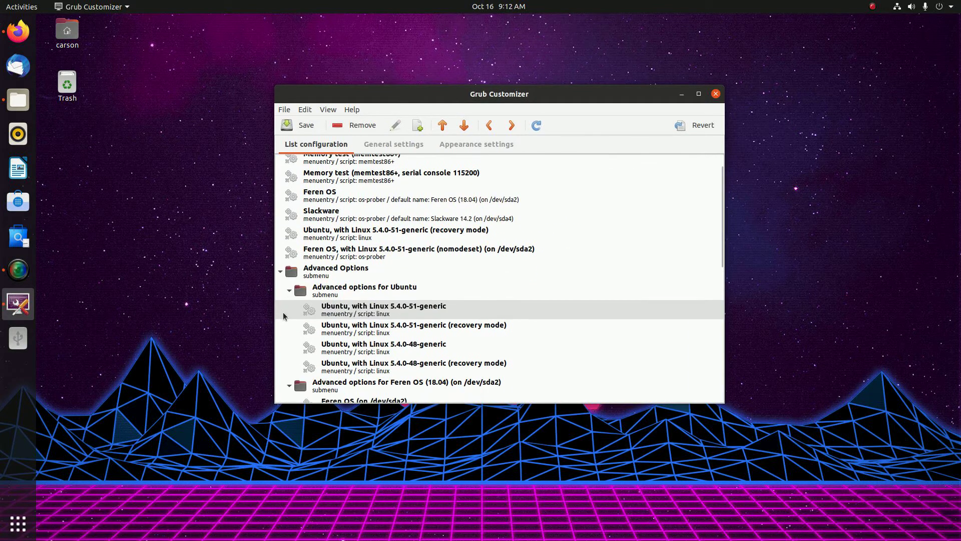
# Move the Memory test (memtest86+) entry down one place, below the serial console 115200 memory test.
pyautogui.scroll(5, 283, 317)
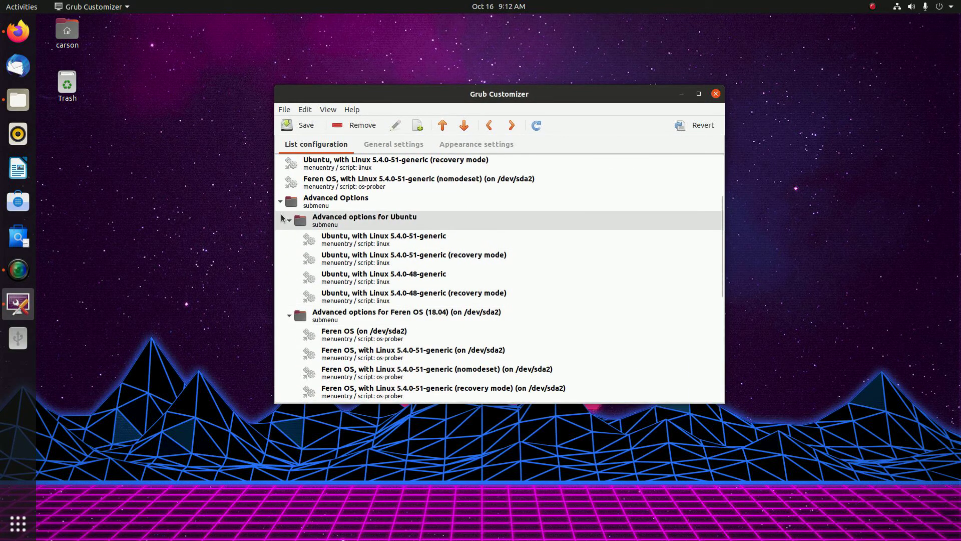
pyautogui.scroll(-1, 280, 219)
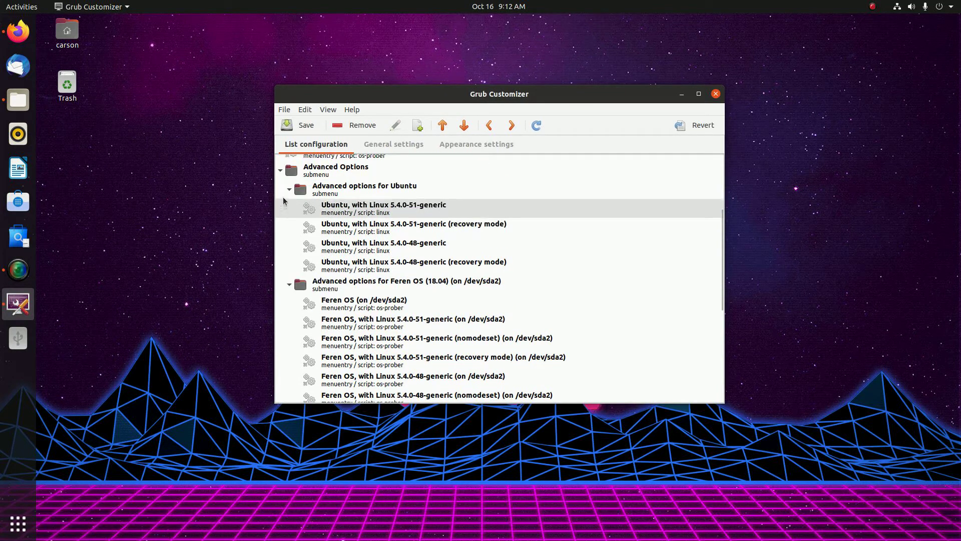
pyautogui.scroll(-6, 280, 240)
pyautogui.scroll(10, 290, 301)
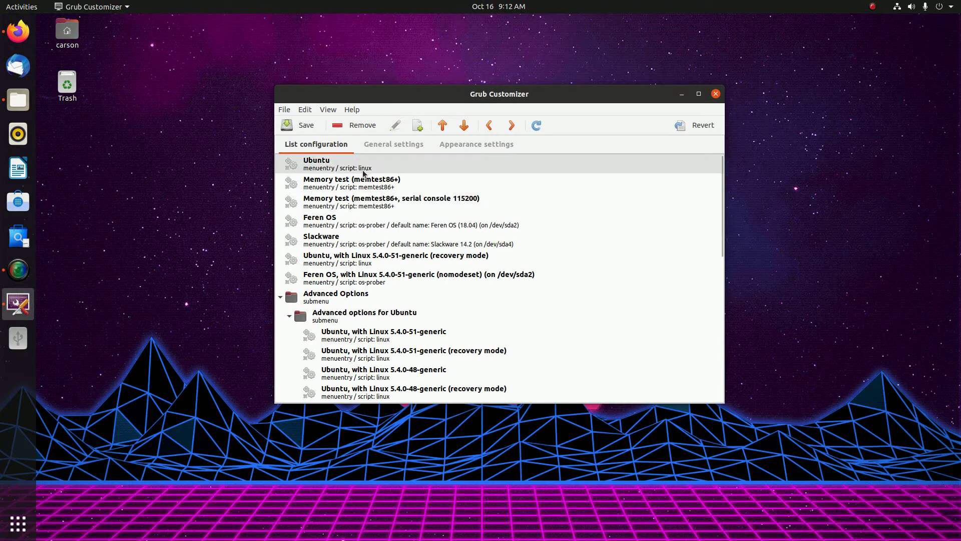
pyautogui.moveTo(371, 184); pyautogui.dragTo(501, 139)
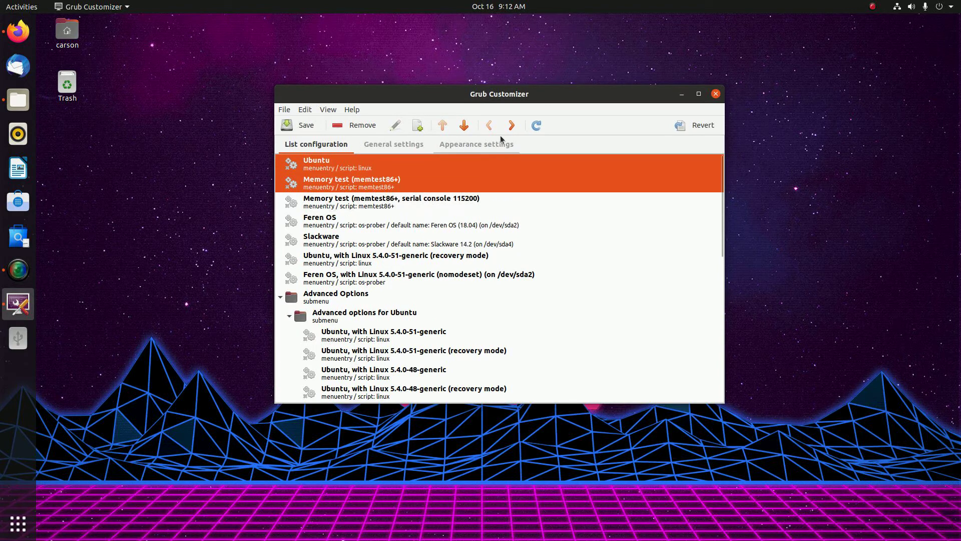
pyautogui.click(397, 184)
pyautogui.click(464, 125)
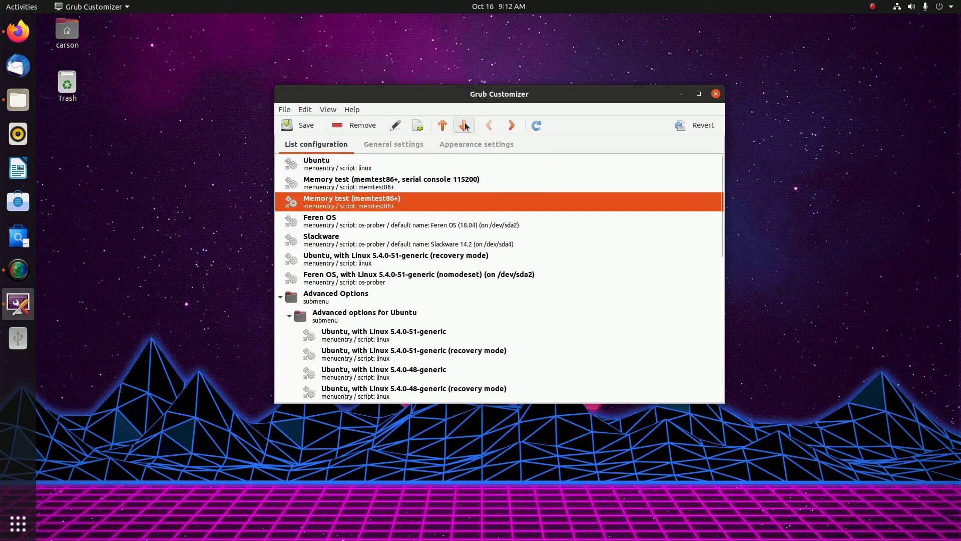
# Move the Memory test (memtest86+) entry down into the Advanced Options submenu, above Advanced options for Ubuntu.
pyautogui.click(464, 125)
pyautogui.click(464, 125)
pyautogui.click(464, 125)
pyautogui.click(464, 125)
pyautogui.click(464, 125)
# Move the serial console 115200 memory test entry down to the first place in the Advanced Options submenu.
pyautogui.click(406, 183)
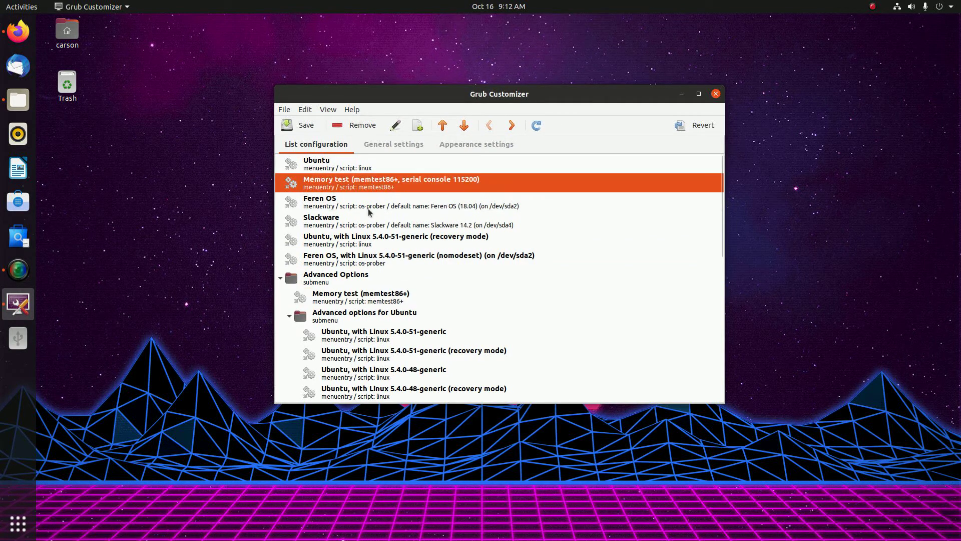
pyautogui.click(464, 126)
pyautogui.click(464, 125)
pyautogui.click(464, 125)
pyautogui.click(464, 126)
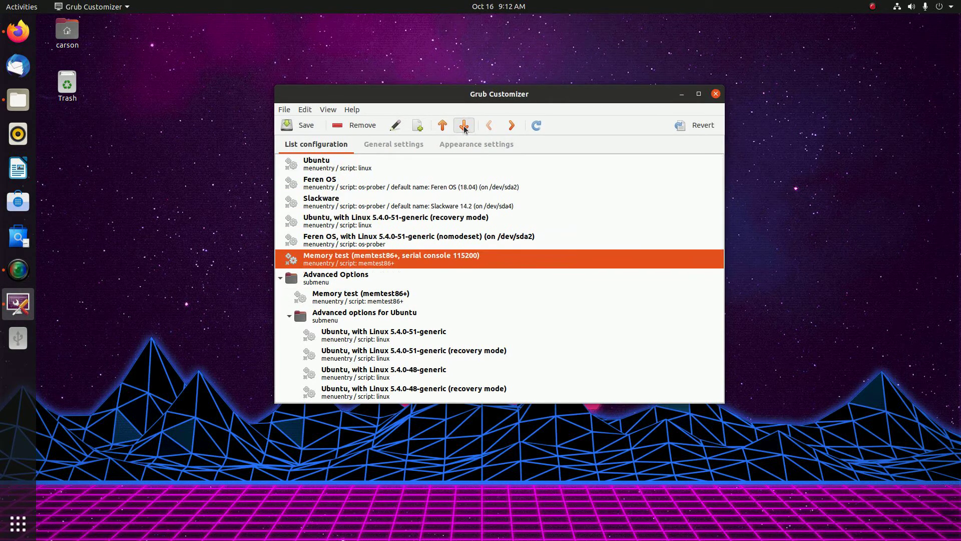
pyautogui.click(464, 125)
# Move the top-level Ubuntu, with Linux 5.4.0-51-generic (recovery mode) entry into Advanced Options, below both memory tests.
pyautogui.click(346, 220)
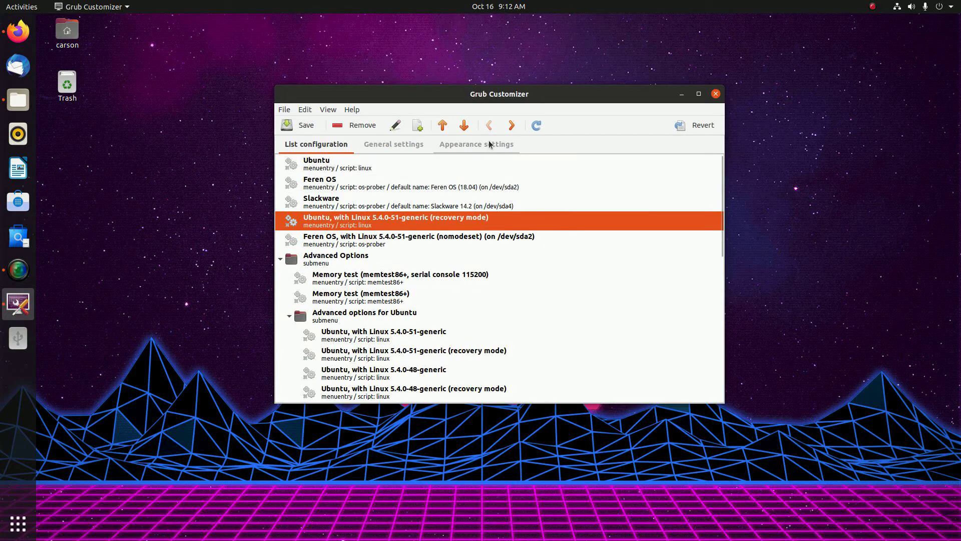
pyautogui.click(464, 125)
pyautogui.click(464, 125)
pyautogui.click(464, 125)
pyautogui.click(464, 125)
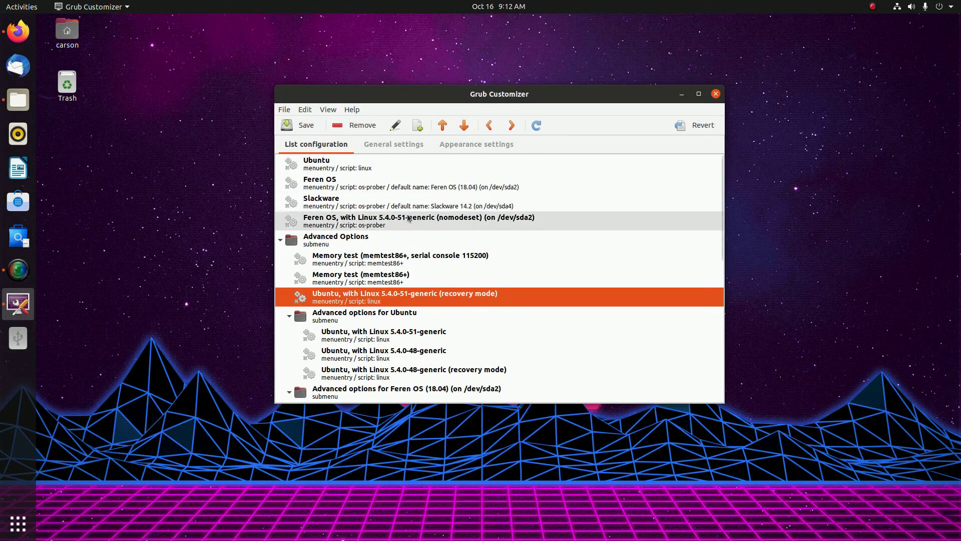
# Move the Feren OS 5.4.0-51-generic (nomodeset) entry into Advanced Options, below the serial console memory test.
pyautogui.click(425, 220)
pyautogui.click(464, 125)
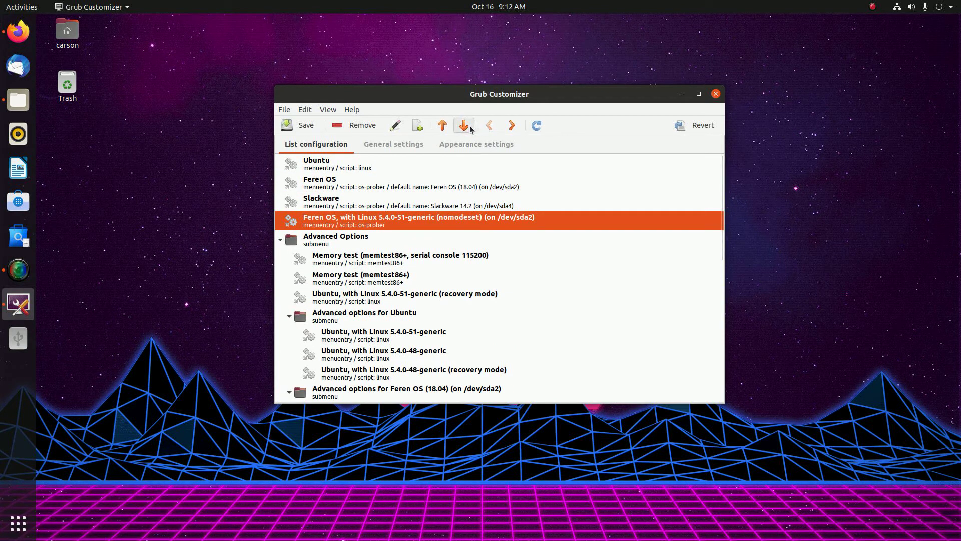
pyautogui.click(464, 125)
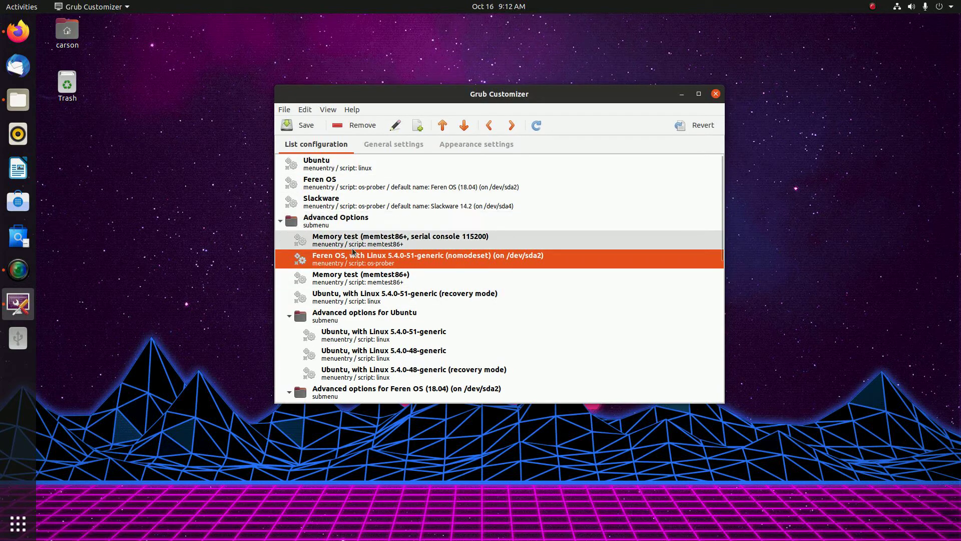
# Review the whole boot list, including the nested Ubuntu, Feren OS and Slackware entries under Advanced Options.
pyautogui.scroll(-2, 355, 248)
pyautogui.scroll(-8, 365, 263)
pyautogui.scroll(7, 381, 270)
pyautogui.scroll(-5, 430, 283)
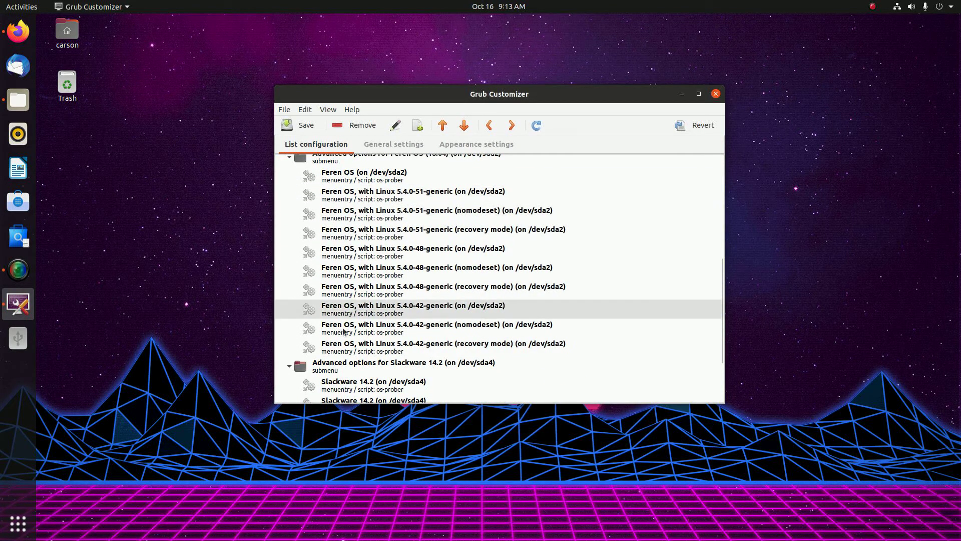
pyautogui.scroll(-3, 396, 328)
pyautogui.scroll(11, 430, 367)
pyautogui.scroll(-1, 438, 345)
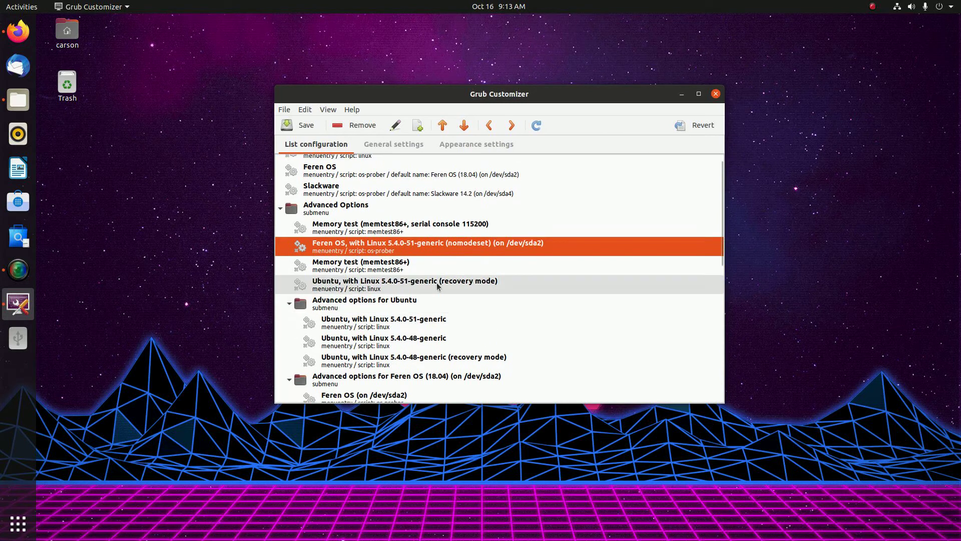
pyautogui.scroll(1, 445, 261)
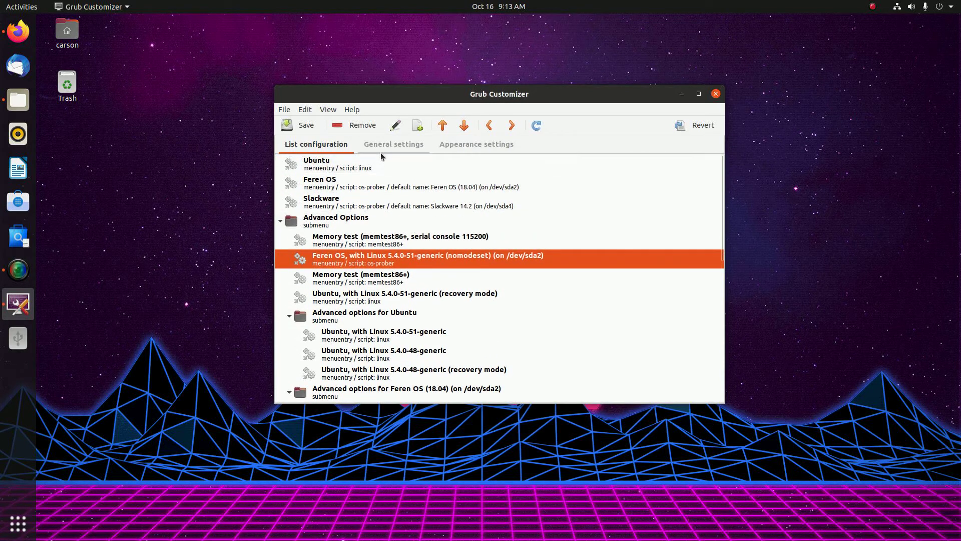
# Set the boot menu's background image to 55ffafc6dcb30c81d42cd063166b4c2c.jpg from the Downloads folder in the user's home directory.
pyautogui.click(458, 143)
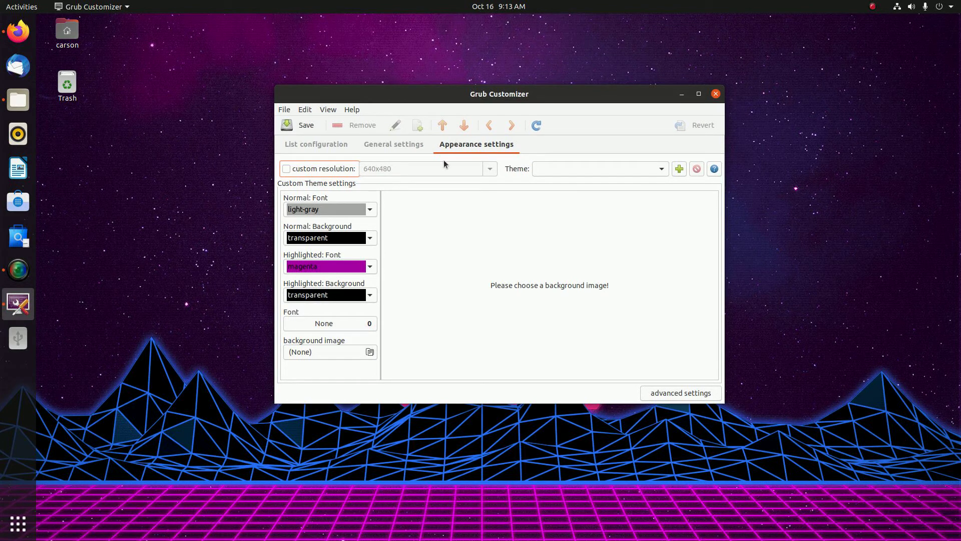
pyautogui.click(335, 353)
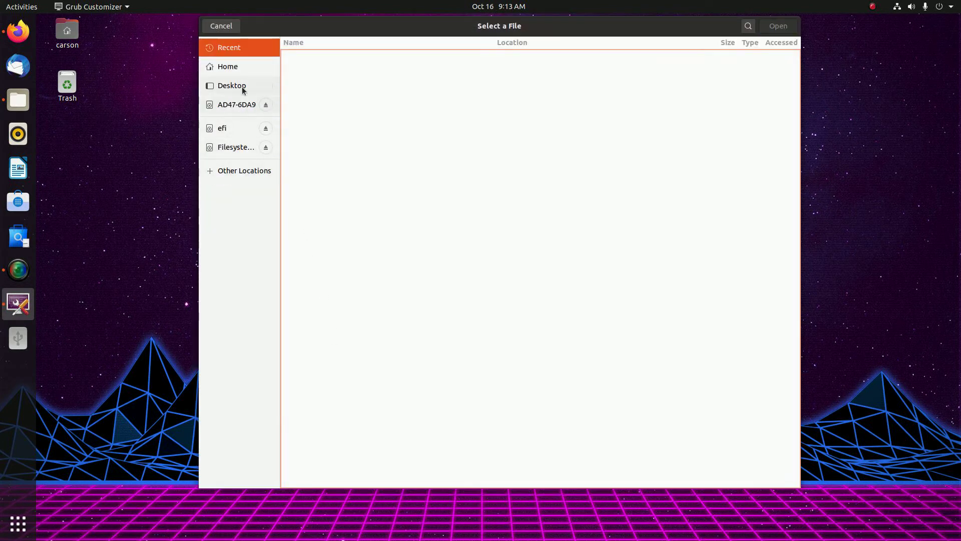
pyautogui.click(239, 66)
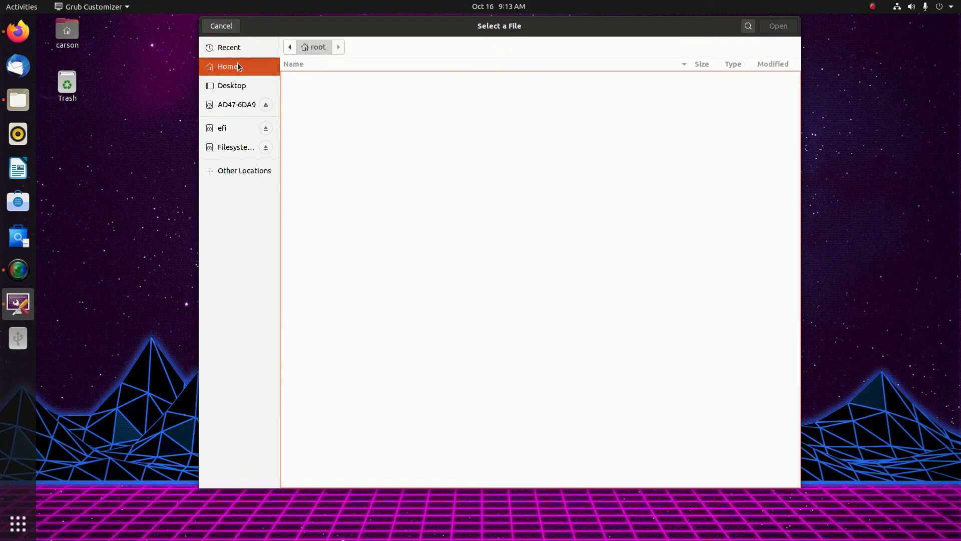
pyautogui.click(233, 50)
pyautogui.click(231, 64)
pyautogui.click(232, 52)
pyautogui.click(231, 74)
pyautogui.click(234, 145)
pyautogui.doubleClick(325, 134)
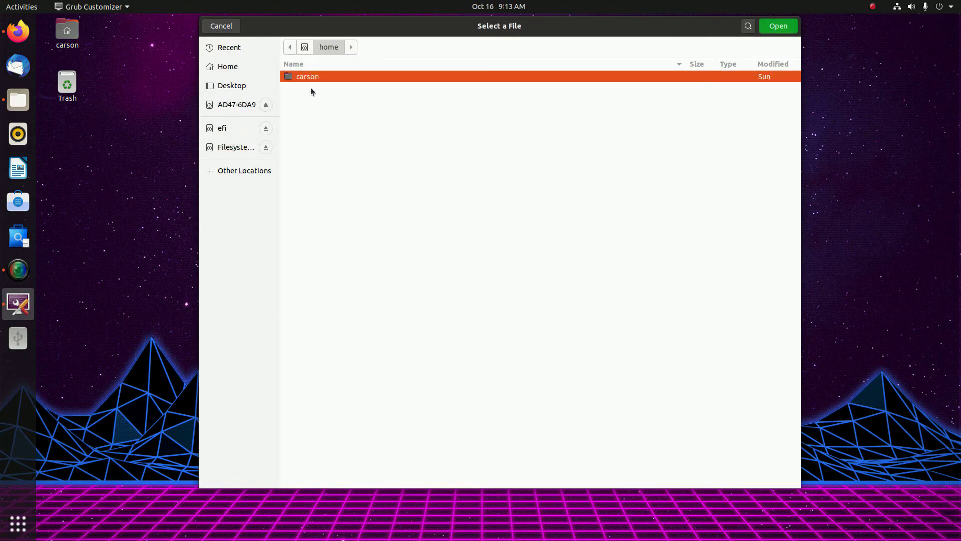
pyautogui.doubleClick(310, 80)
pyautogui.doubleClick(311, 100)
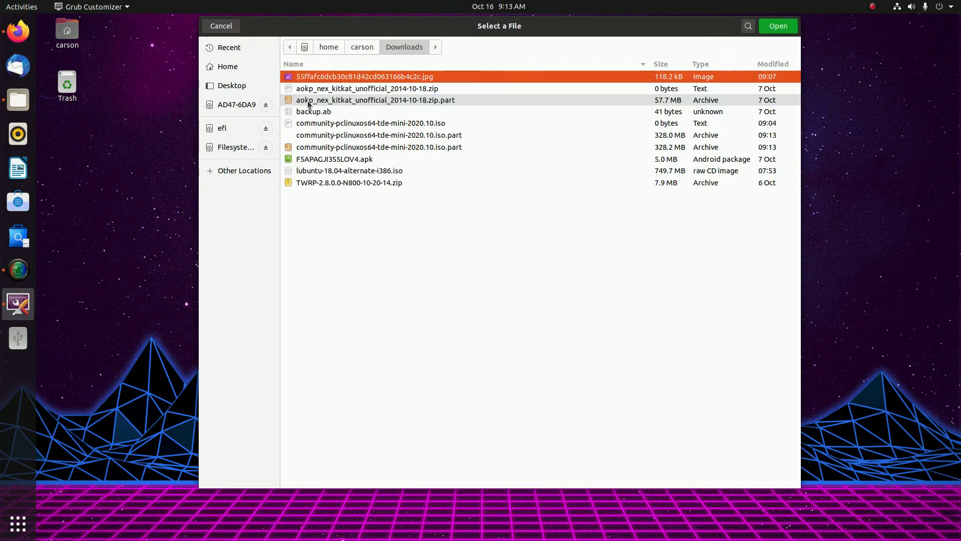
pyautogui.click(770, 26)
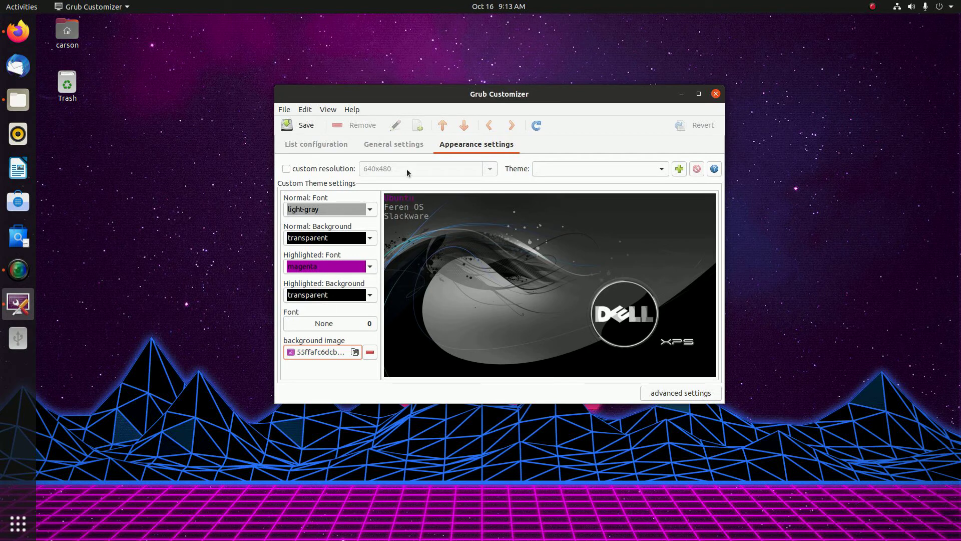
# Set the font colour of the highlighted boot menu entry to light-green.
pyautogui.click(369, 266)
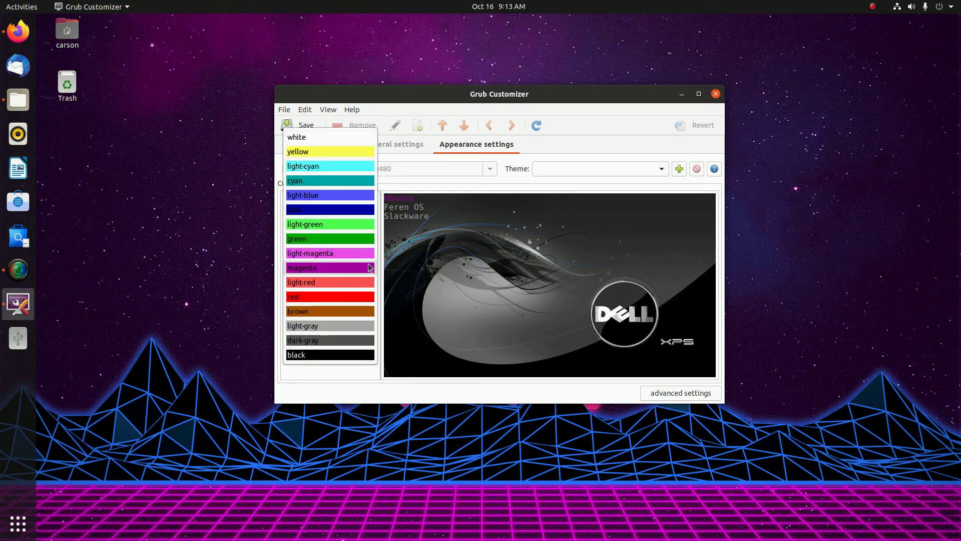
pyautogui.click(332, 225)
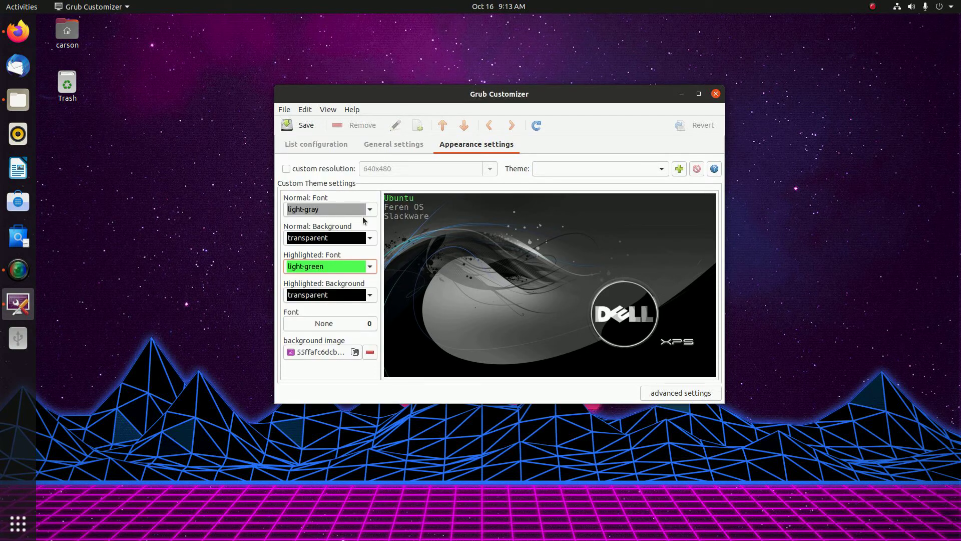
pyautogui.press('Down')
pyautogui.press('Down')
pyautogui.press('Up')
pyautogui.press('Up')
# Check the general settings, return to the boot entry list and save the GRUB configuration.
pyautogui.click(380, 145)
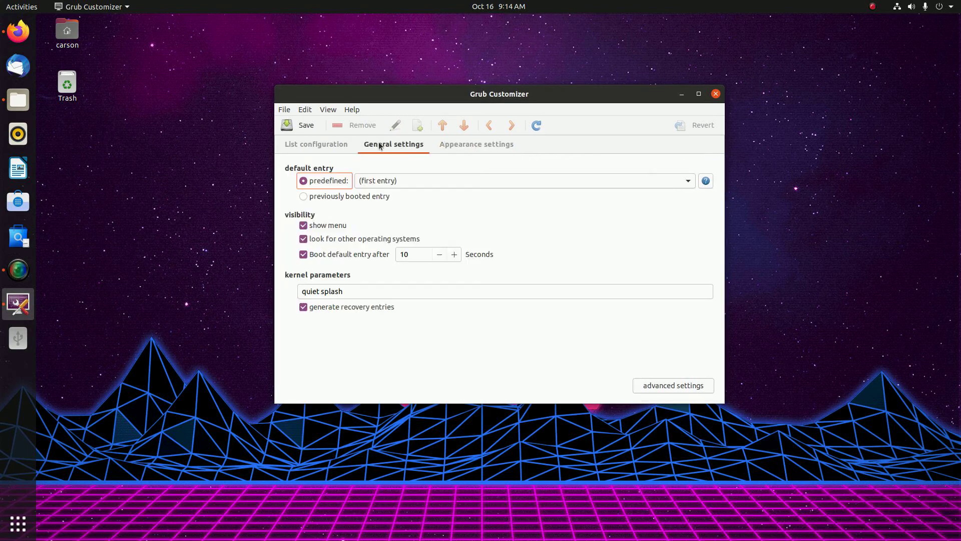
pyautogui.click(319, 145)
pyautogui.click(303, 126)
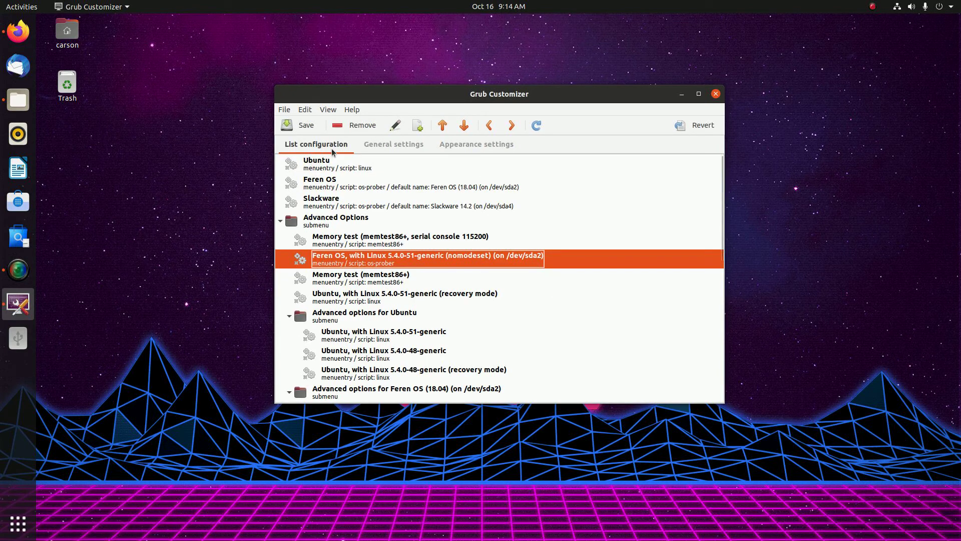